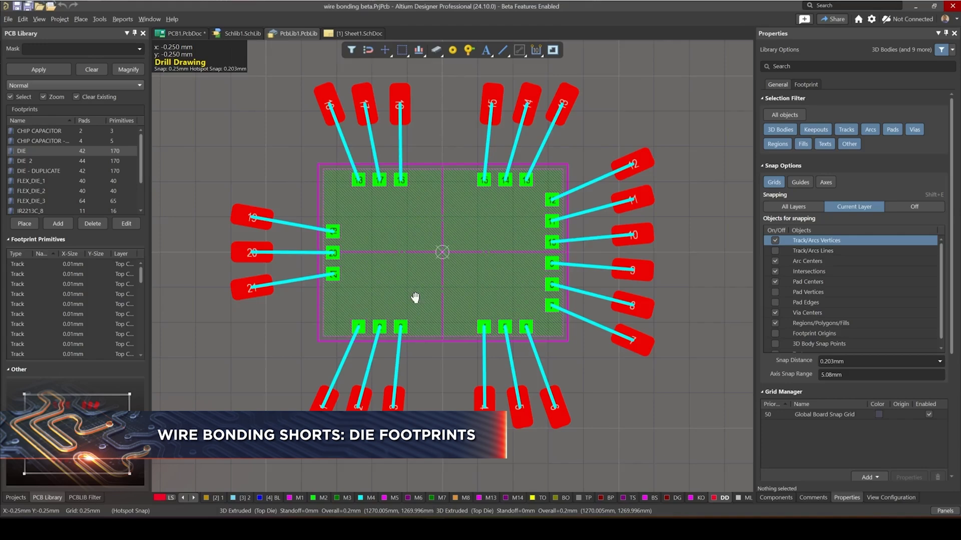
scroll(435, 290, up, 1)
View the DIE footprint in 3D and orbit it to see its bond wires
key(3)
mouse_move(450, 280)
mouse_down()
mouse_move(428, 292)
mouse_move(434, 299)
mouse_up()
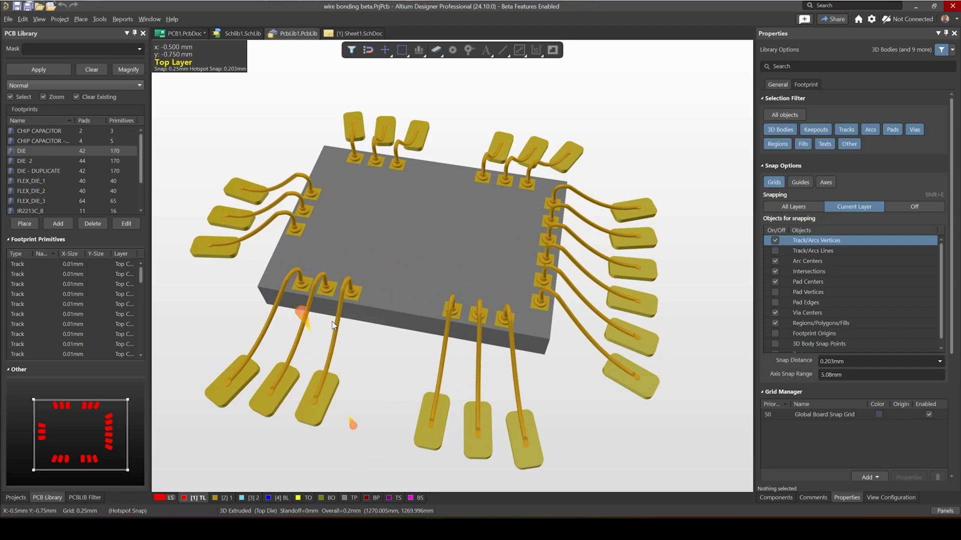
drag(374, 306, 422, 281)
scroll(58, 195, down, 2)
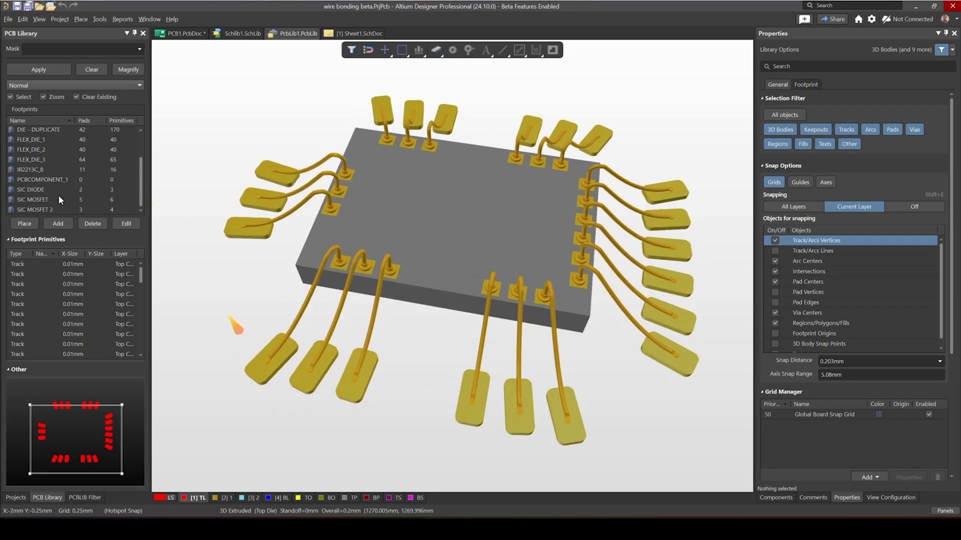
Orbit the SIC MOSFET 2 footprint in 3D, then bring up the Schlib1 gate driver symbol
click(47, 209)
mouse_move(353, 182)
mouse_down()
mouse_move(414, 215)
mouse_move(405, 291)
mouse_move(386, 255)
mouse_move(446, 289)
mouse_up()
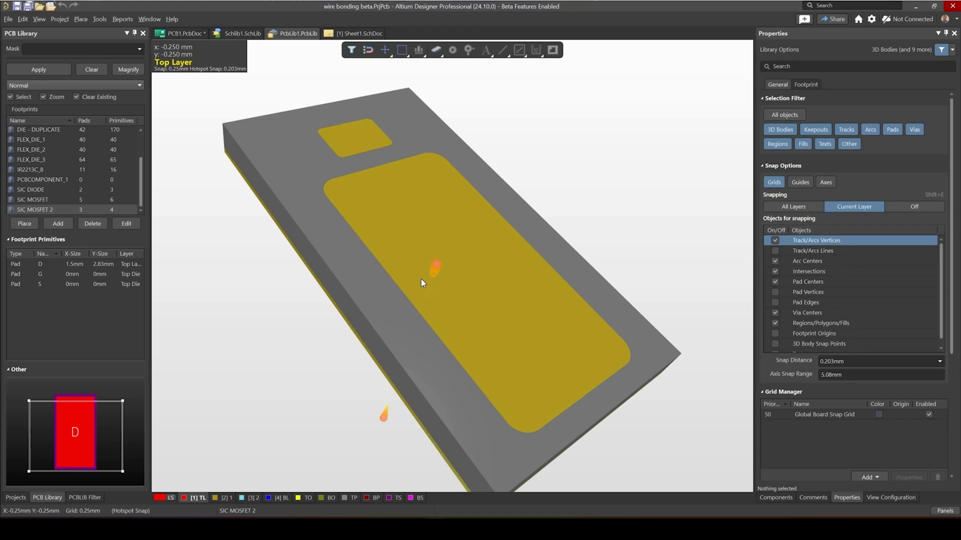
drag(417, 279, 421, 218)
click(239, 33)
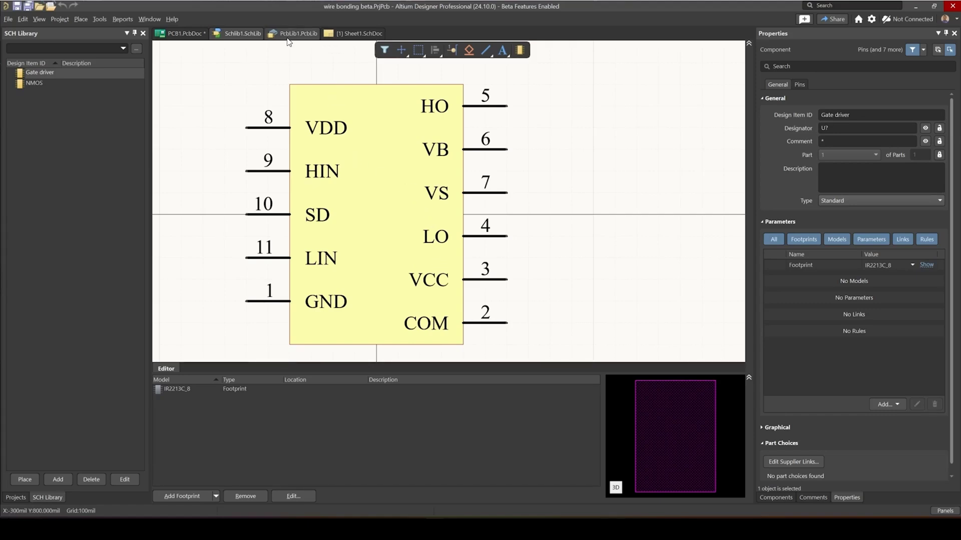
Switch to the Sheet1.SchDoc half-bridge schematic showing U1 driving Q1 and Q2
click(356, 33)
scroll(458, 208, up, 2)
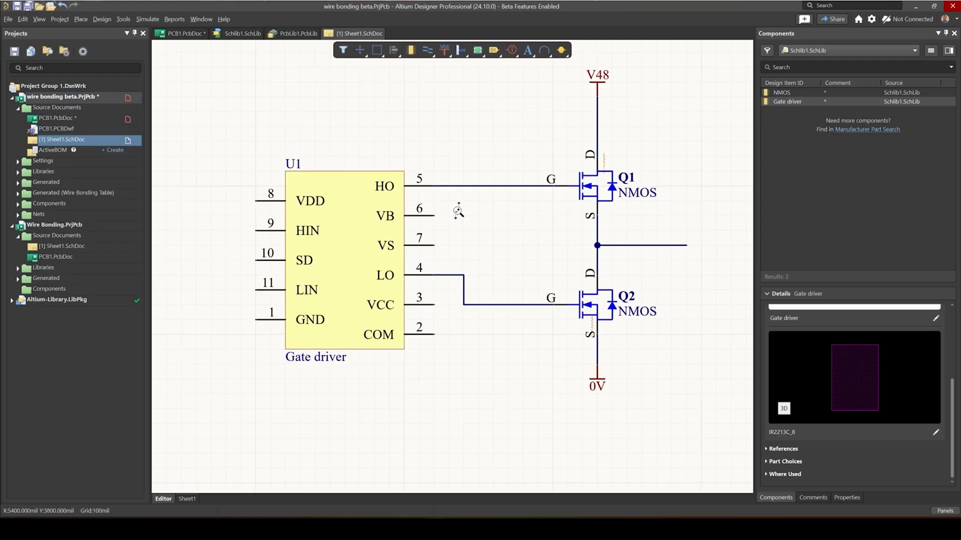
scroll(429, 278, up, 1)
scroll(414, 287, up, 2)
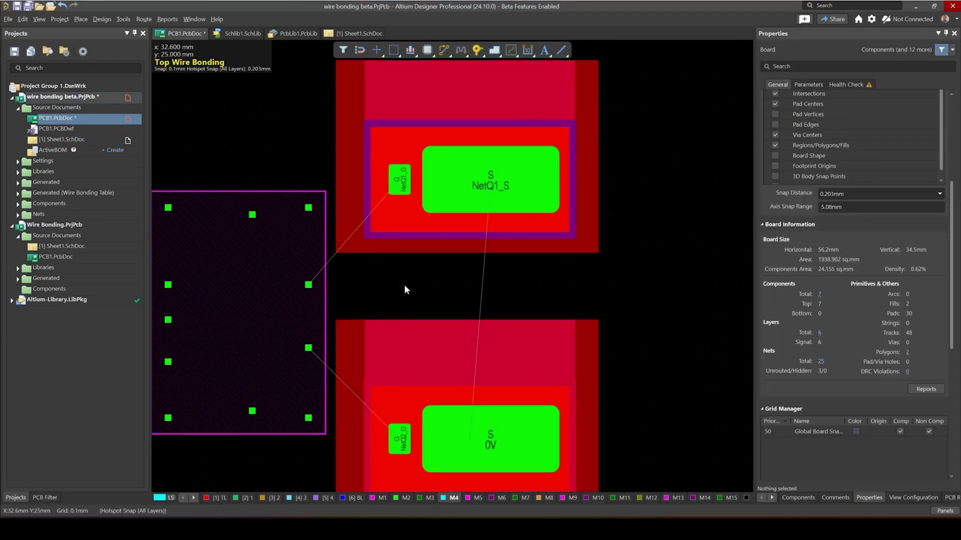
Place a bond wire from the die pad to the NetQ1_G gate pad
key(p)
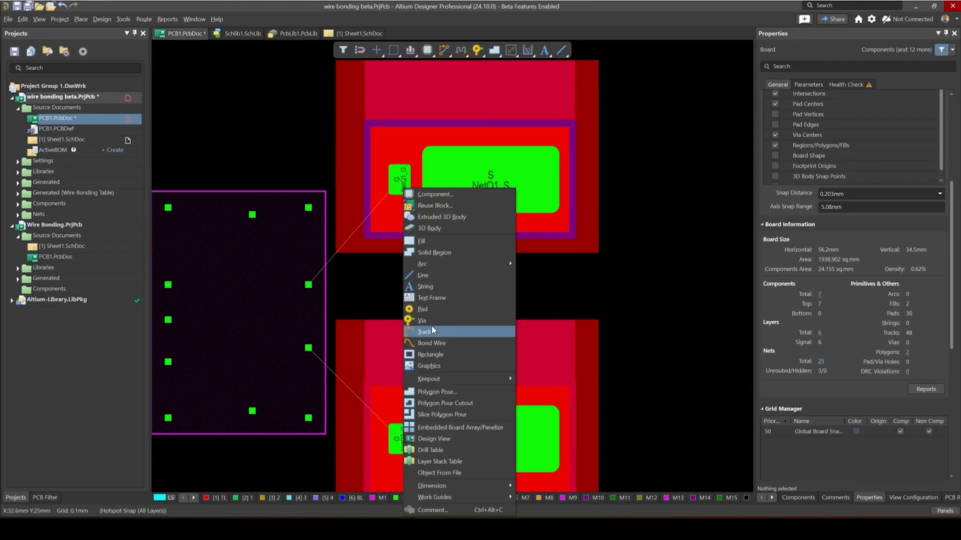
click(431, 343)
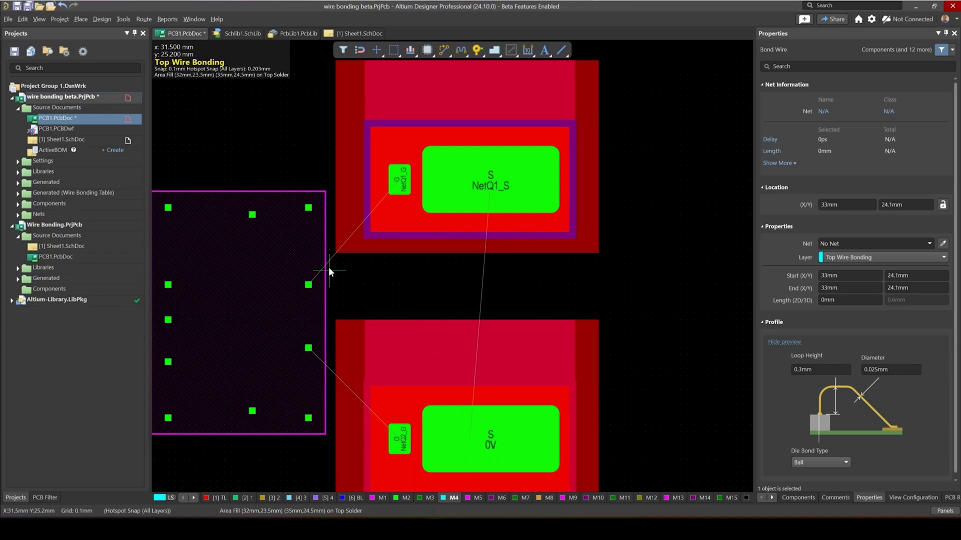
scroll(328, 267, up, 1)
scroll(308, 288, up, 1)
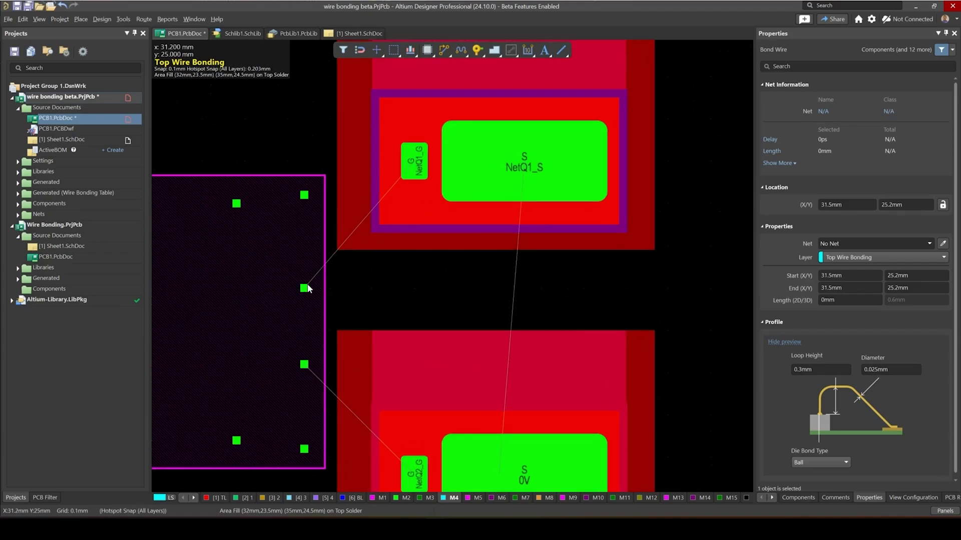
click(303, 288)
click(412, 164)
In 3D, give the new bond wire 0.03mm diameter and 0.2mm loop height, then return to 2D
key(3)
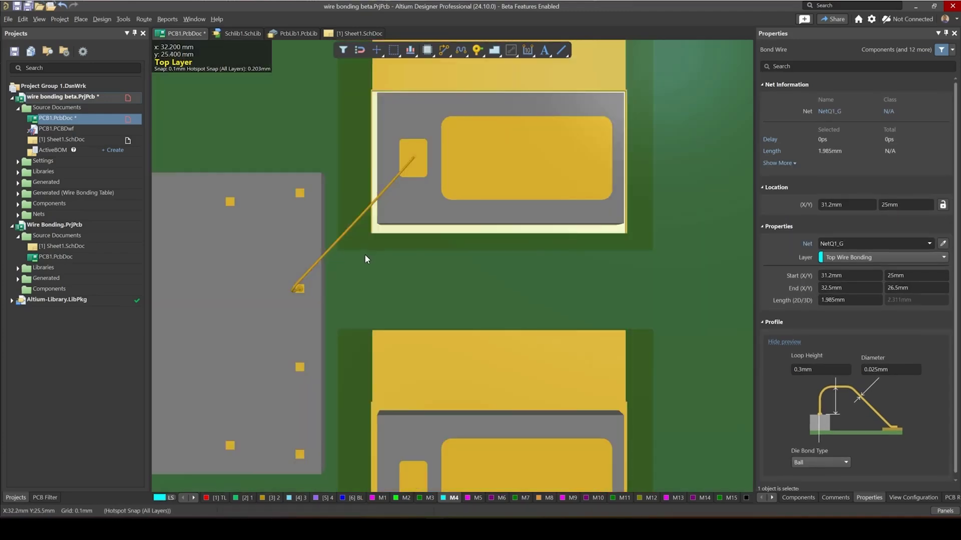
mouse_move(365, 259)
mouse_down()
mouse_move(392, 274)
mouse_move(281, 206)
mouse_up()
click(281, 205)
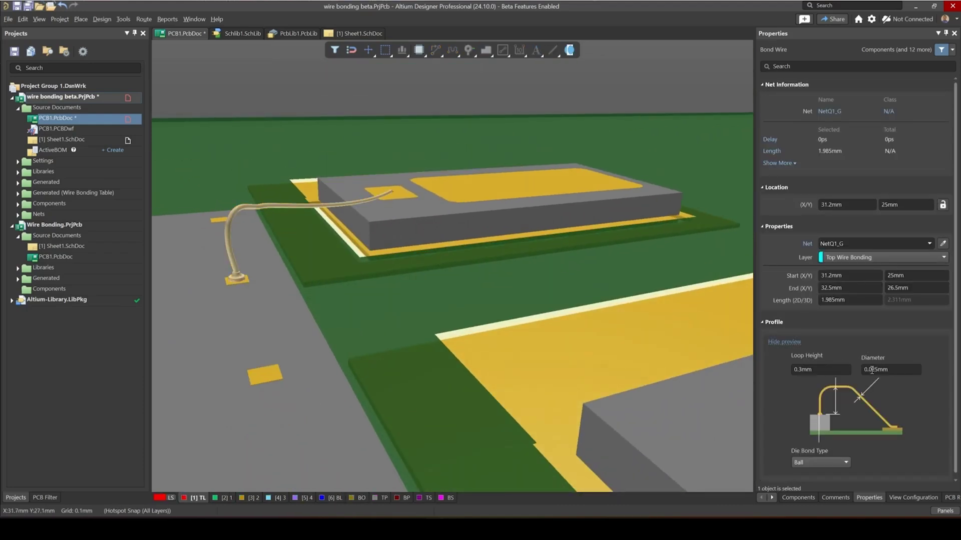
click(900, 370)
text(0.03)
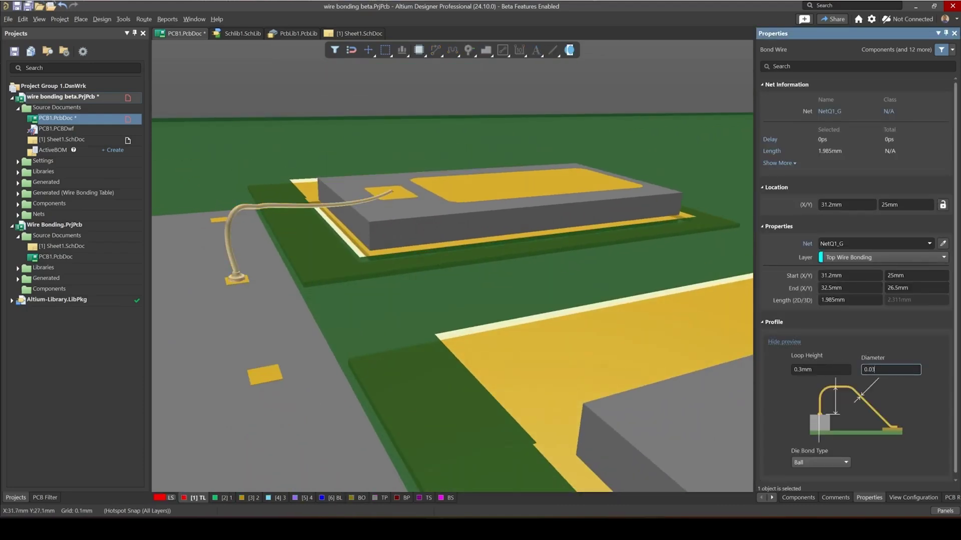
click(821, 369)
text(0.2)
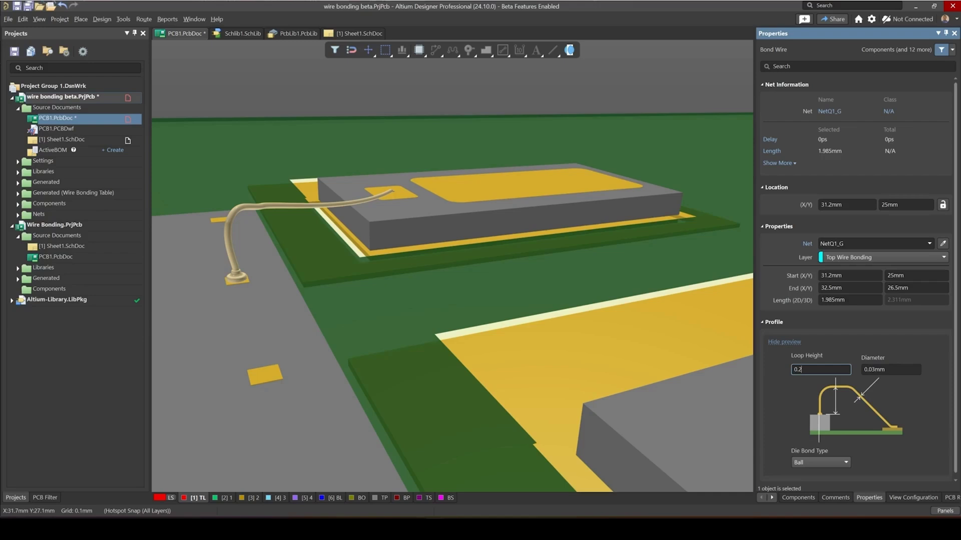
key(Return)
scroll(449, 238, up, 5)
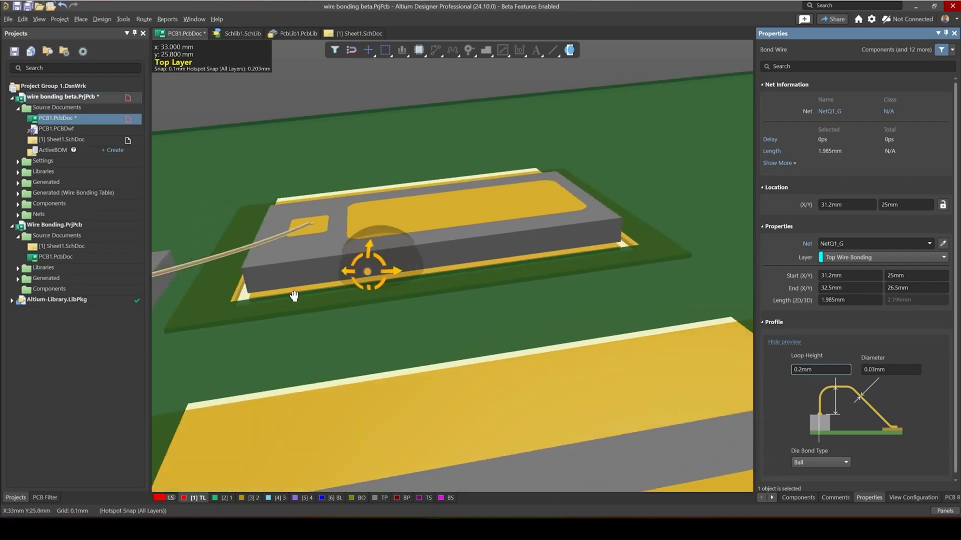
key(2)
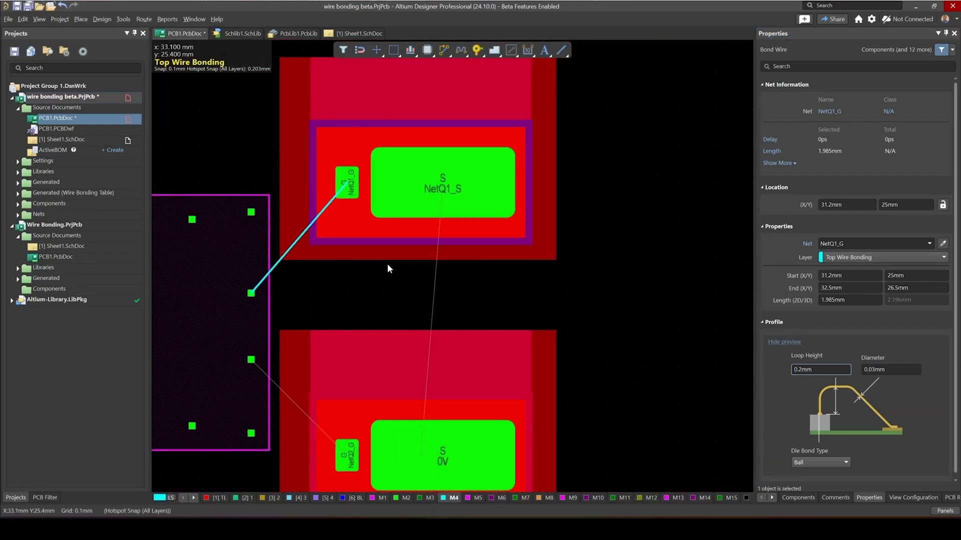
Place four bond wires from the NetQ1_S die pad down to the lower MOSFET pad
right_click(386, 263)
click(430, 321)
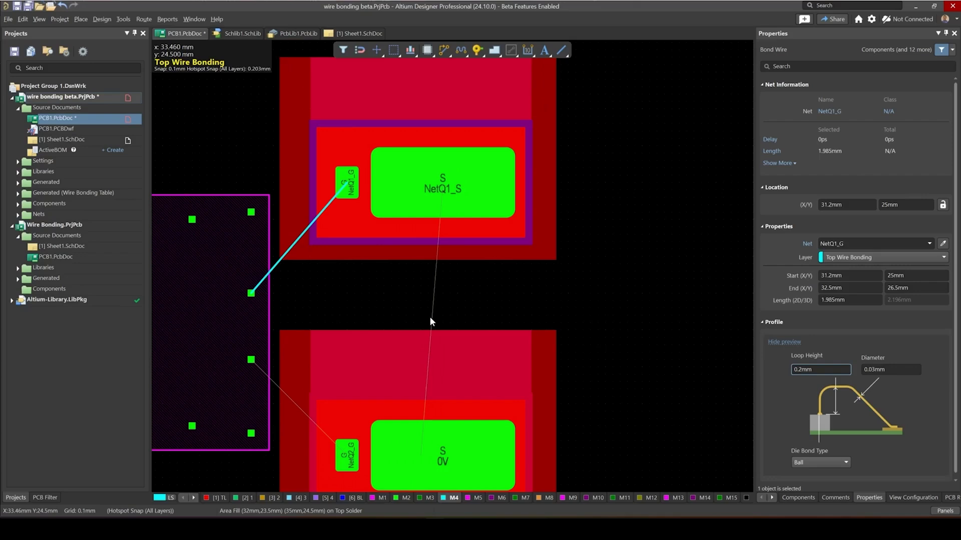
click(503, 215)
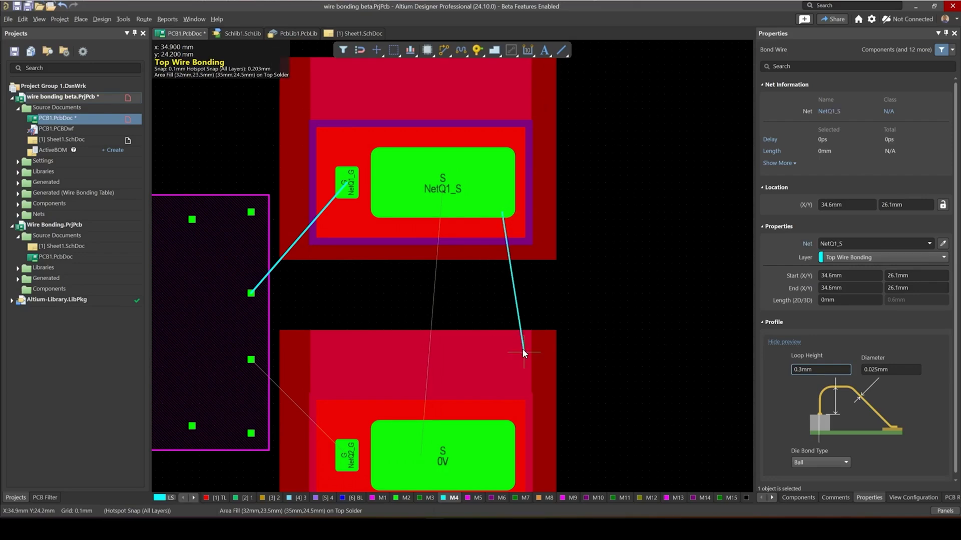
click(522, 349)
click(481, 214)
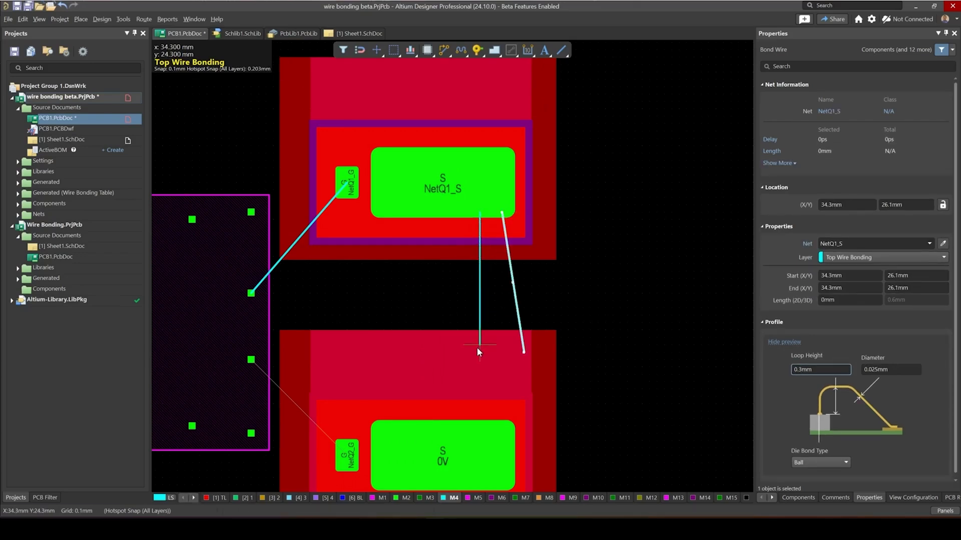
click(478, 348)
click(451, 211)
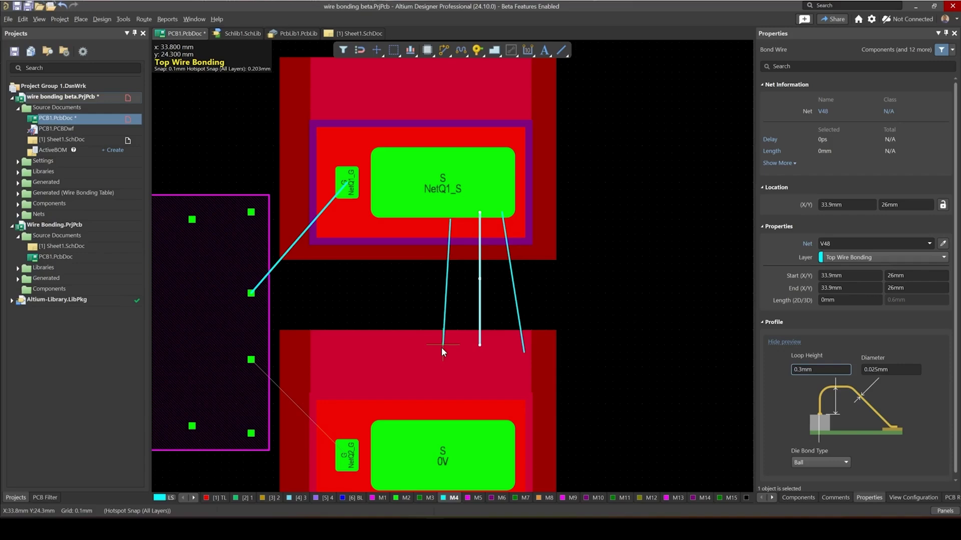
click(441, 347)
click(411, 219)
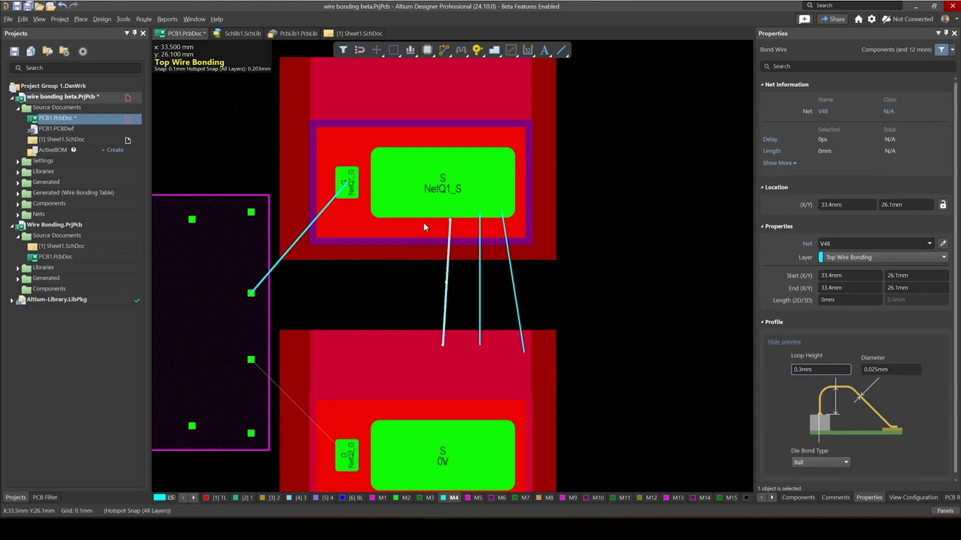
click(401, 343)
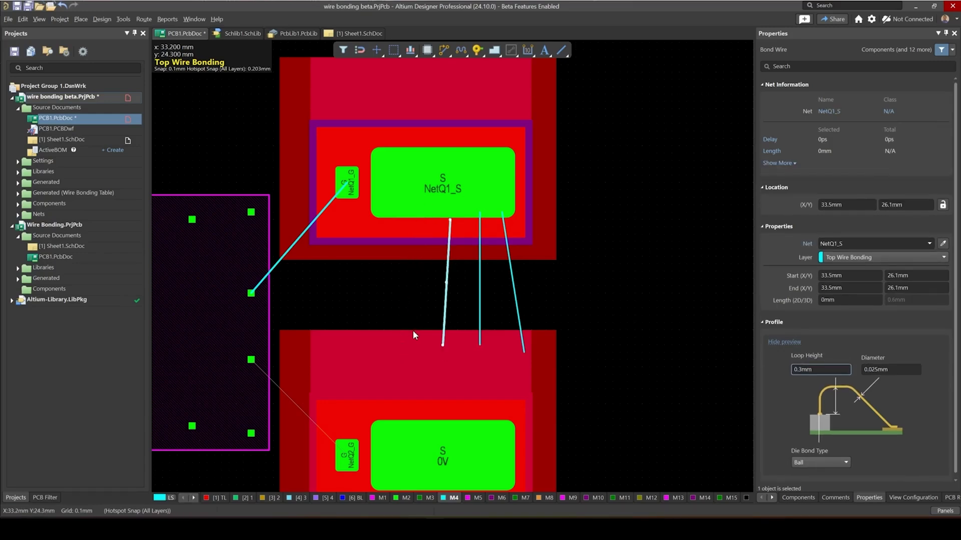
scroll(444, 233, up, 2)
Nudge one source wire into place with Ctrl+arrow keys and check the wires in 3D
click(452, 227)
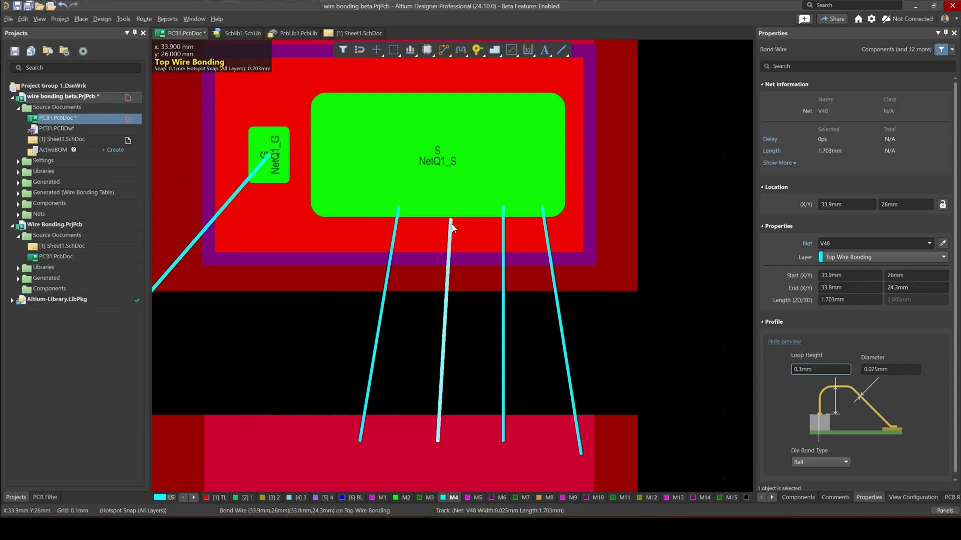
key(ctrl+Up)
key(ctrl+Left)
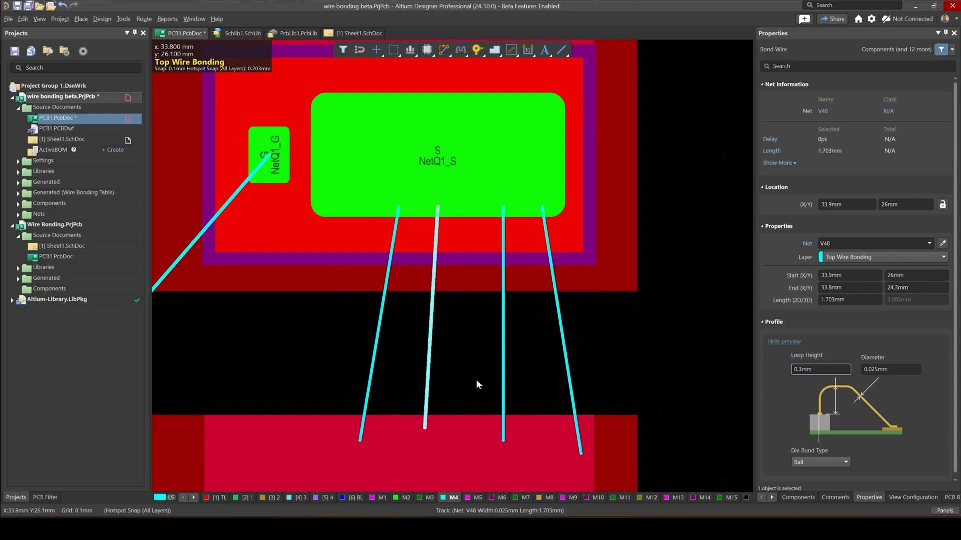
click(475, 381)
click(425, 429)
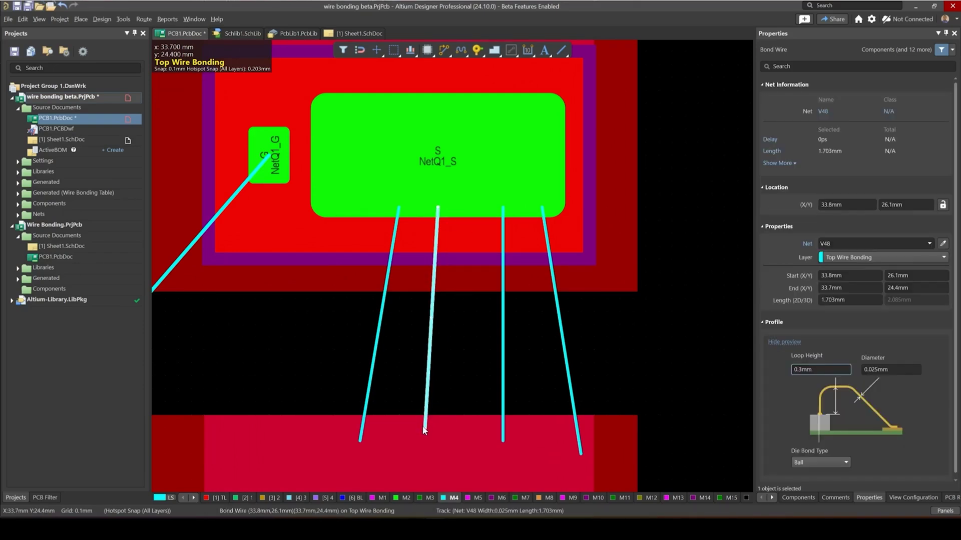
click(473, 333)
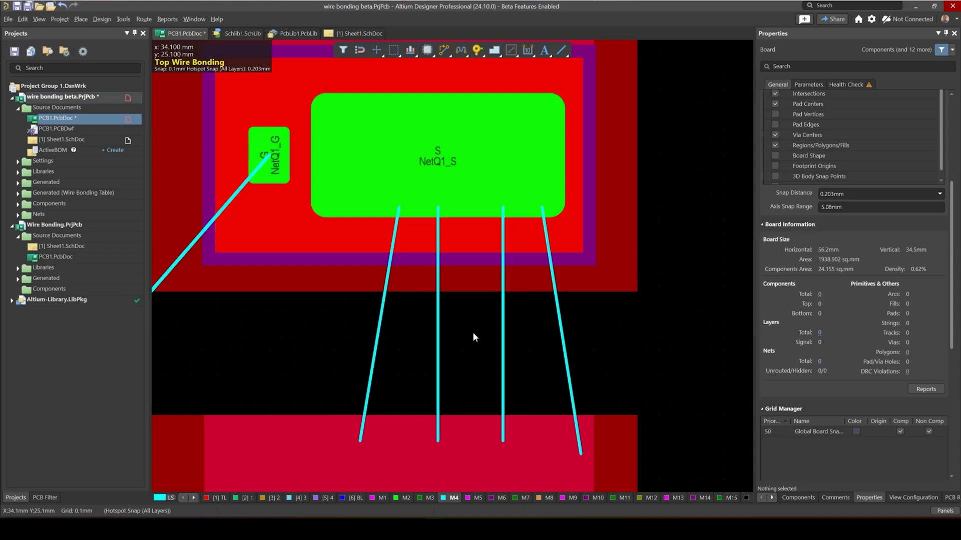
key(3)
key(2)
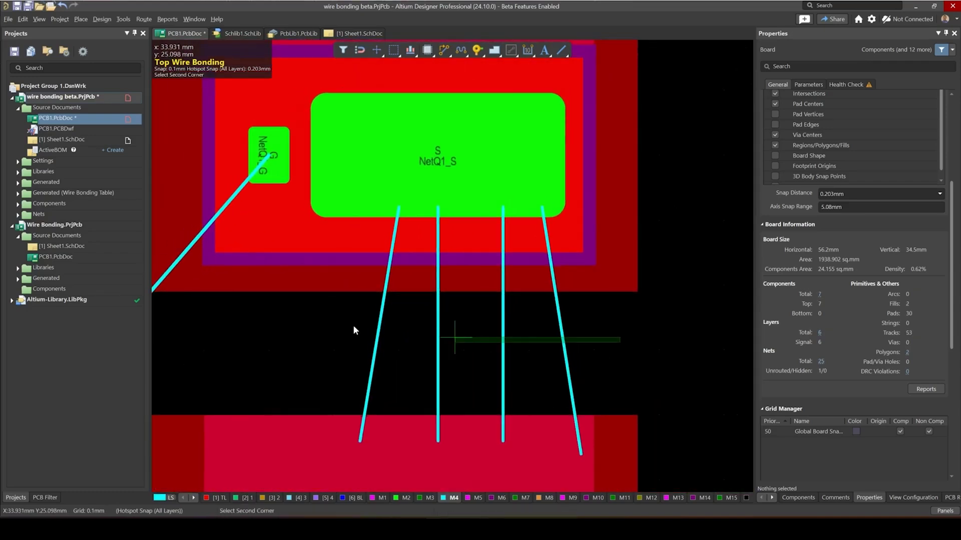
Give the four NetQ1_S bond wires 0.05mm diameter and Wedge die bonds, checking in 3D
drag(353, 330, 621, 336)
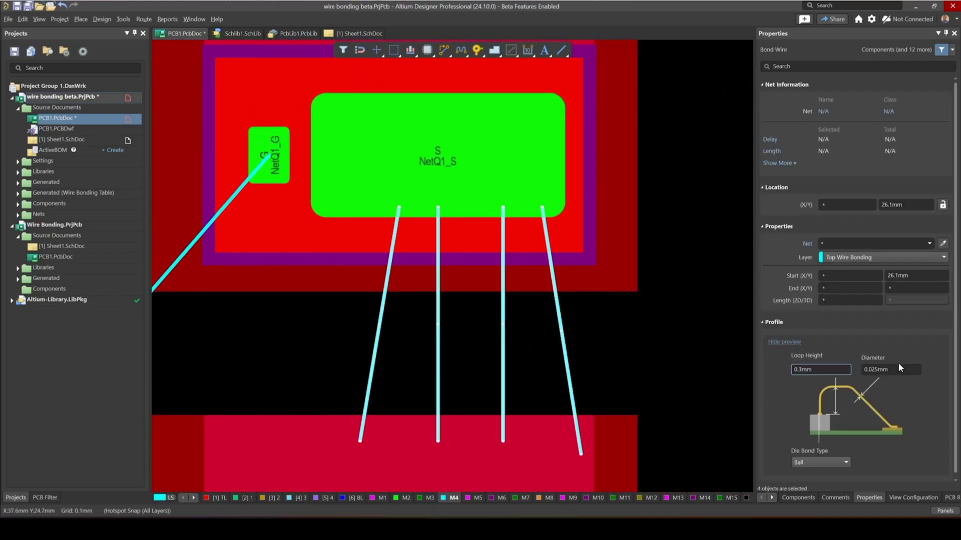
click(901, 370)
text(0.05)
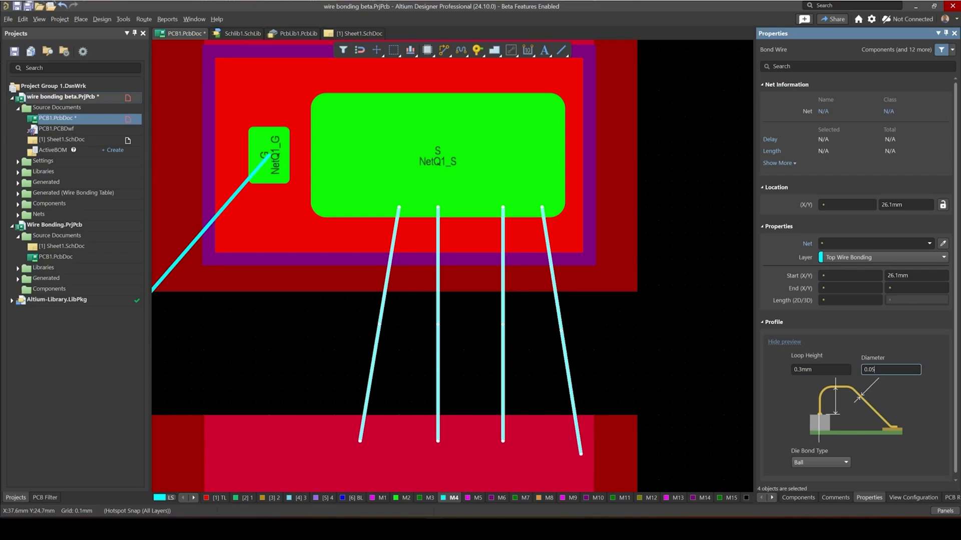
key(Return)
click(826, 461)
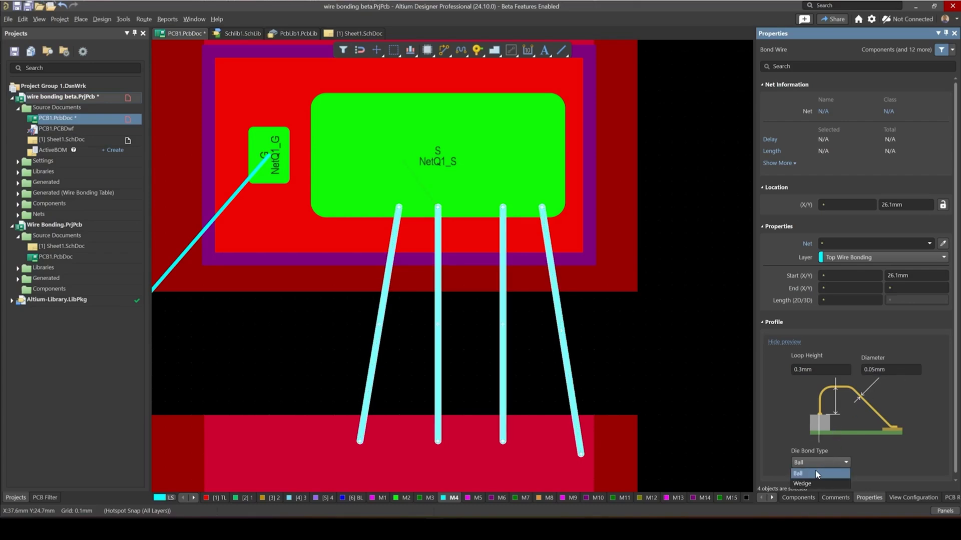
click(802, 484)
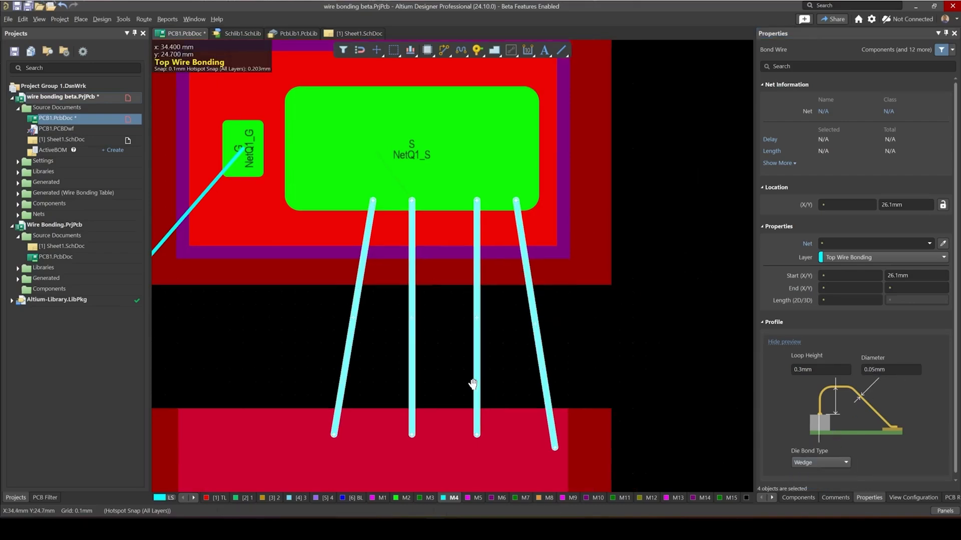
click(472, 382)
key(3)
key(2)
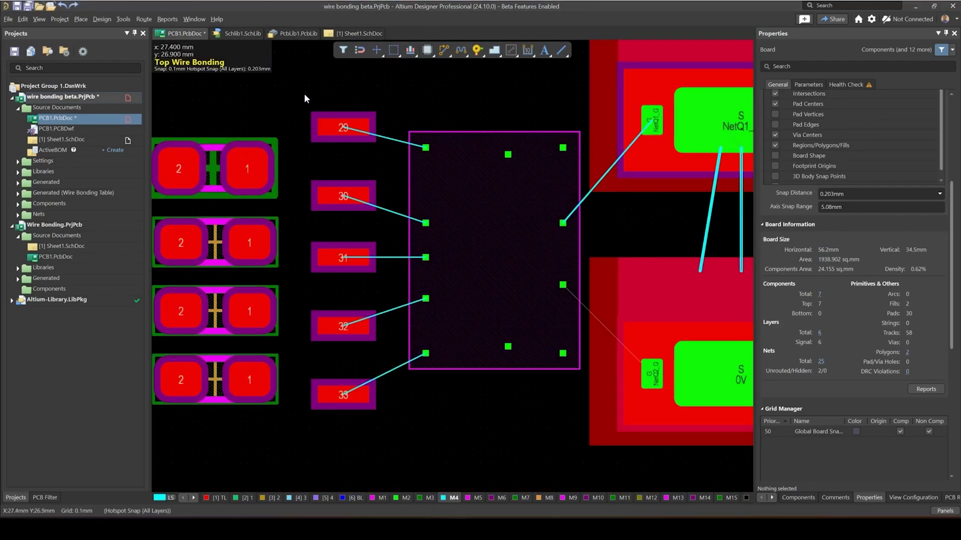
Align finger pads 29–33 with their bond wires using Pad Actions, then view them in 3D
drag(301, 81, 452, 424)
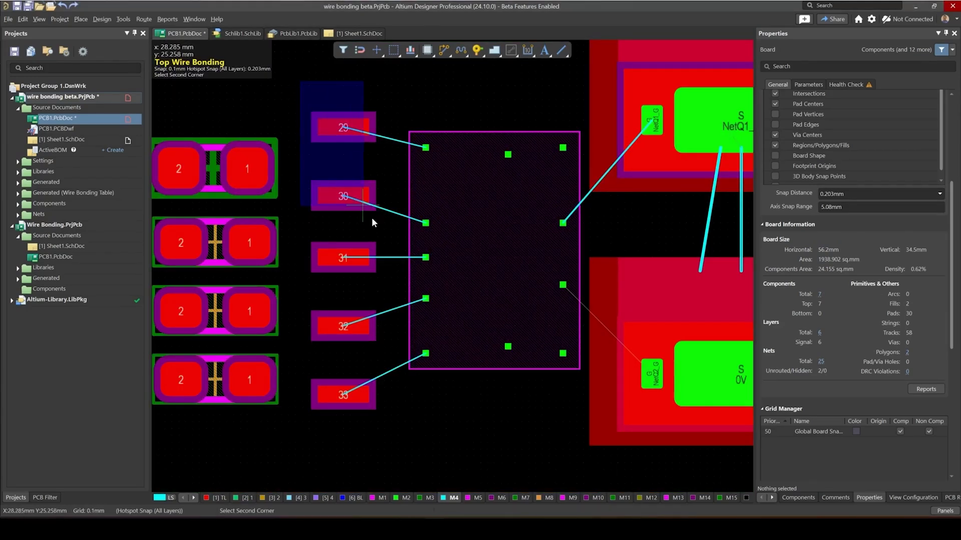
click(453, 451)
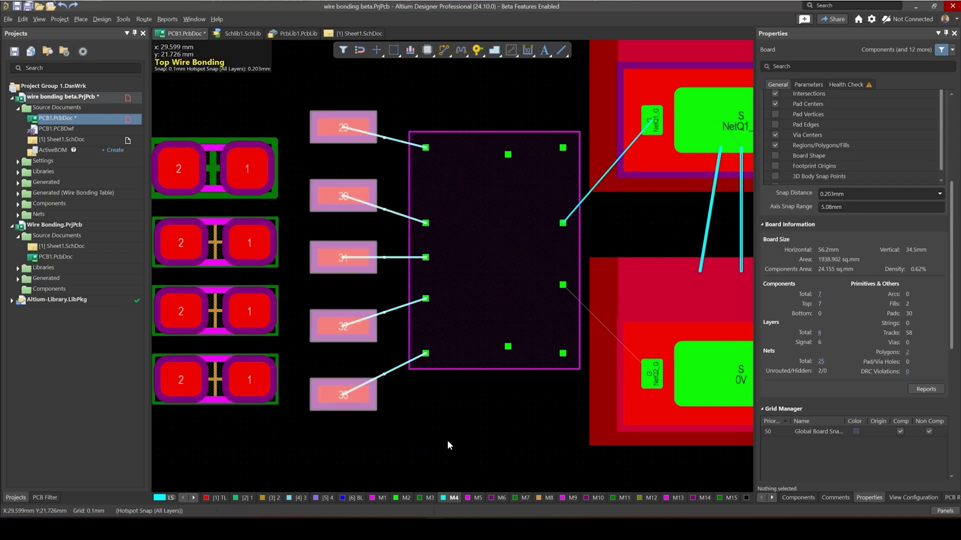
right_click(326, 129)
mouse_move(354, 261)
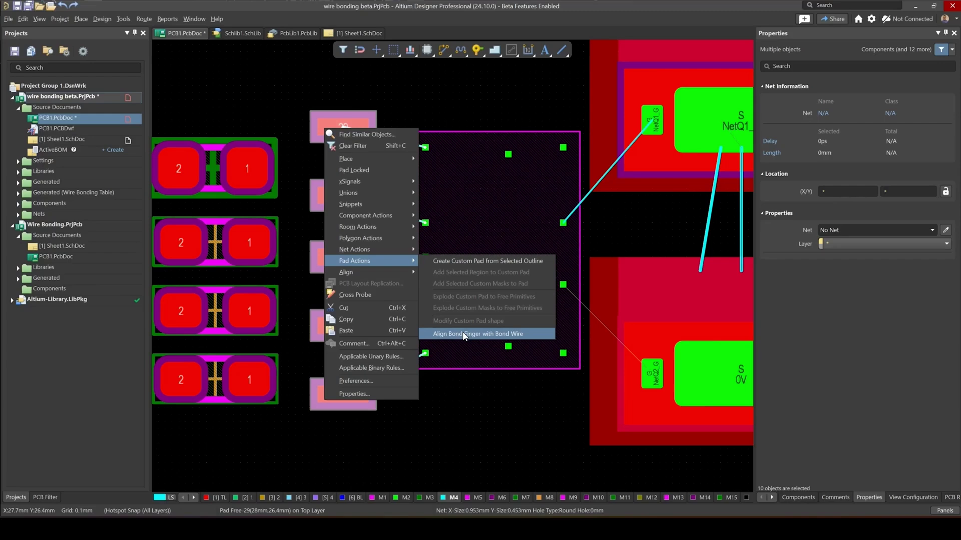
click(463, 336)
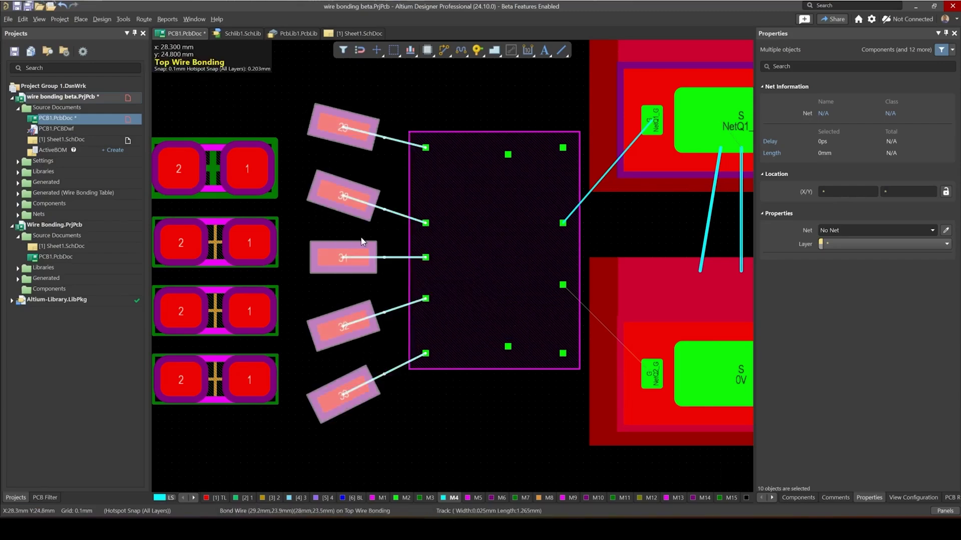
key(3)
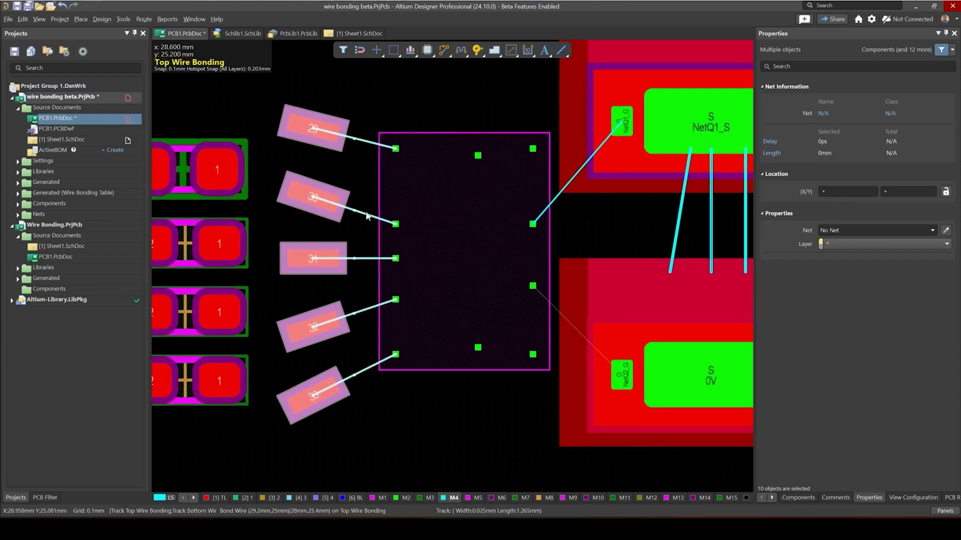
scroll(410, 218, up, 2)
scroll(410, 218, up, 3)
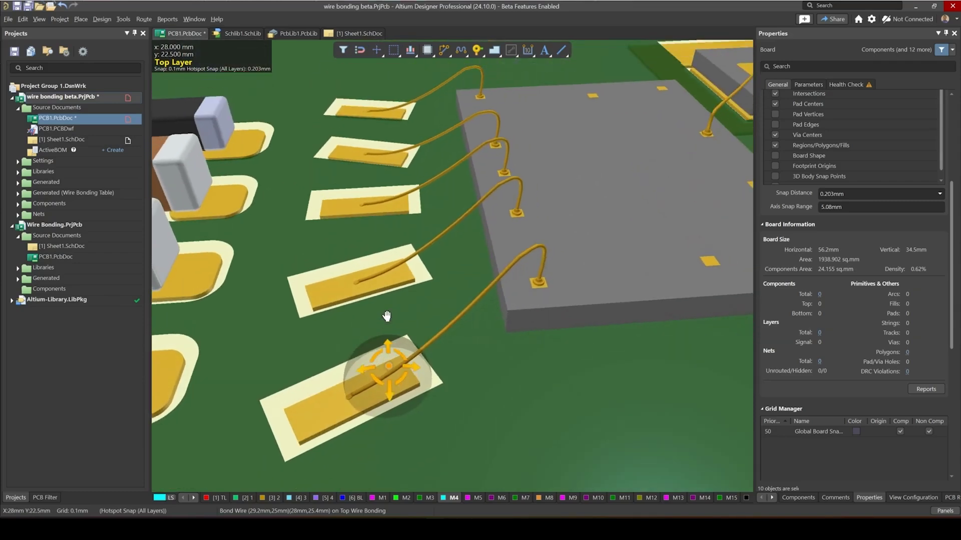
scroll(373, 358, up, 2)
scroll(372, 358, up, 2)
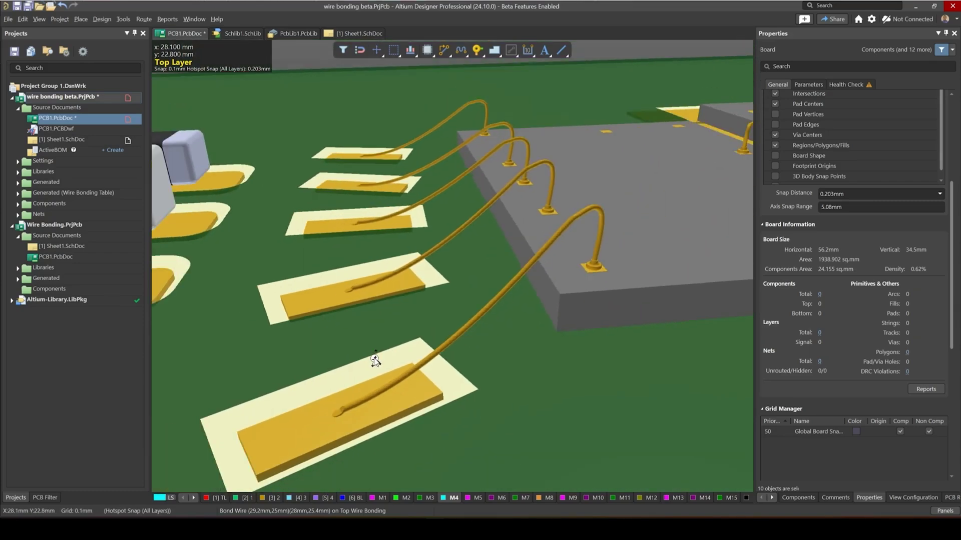